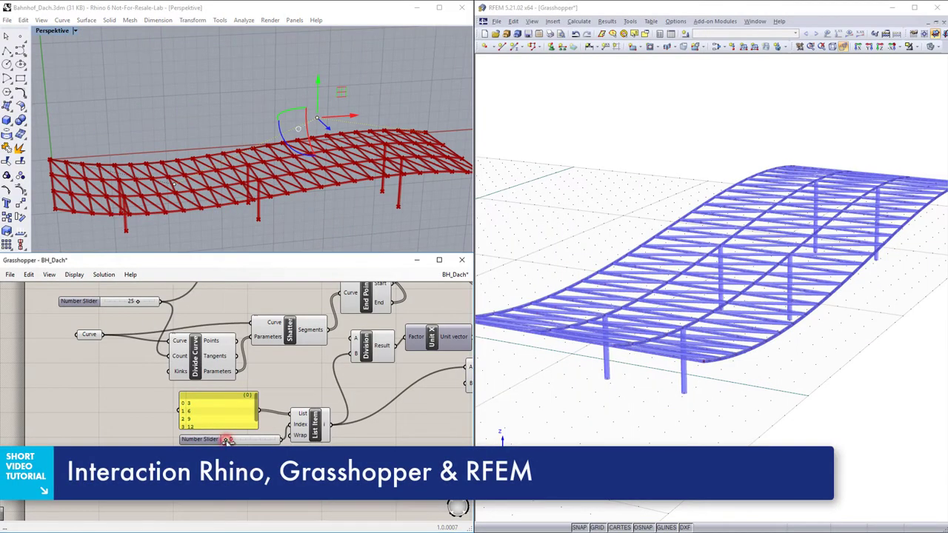
Set the List Item index slider to 3 and raise the selected control point of the roof's edge curve.
left_click_drag(228, 440, 262, 443)
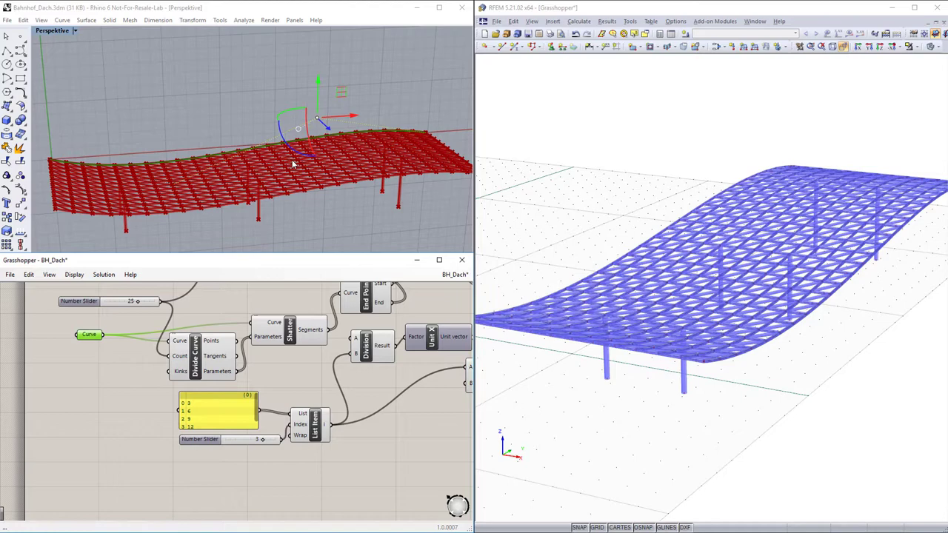
left_click_drag(318, 121, 308, 36)
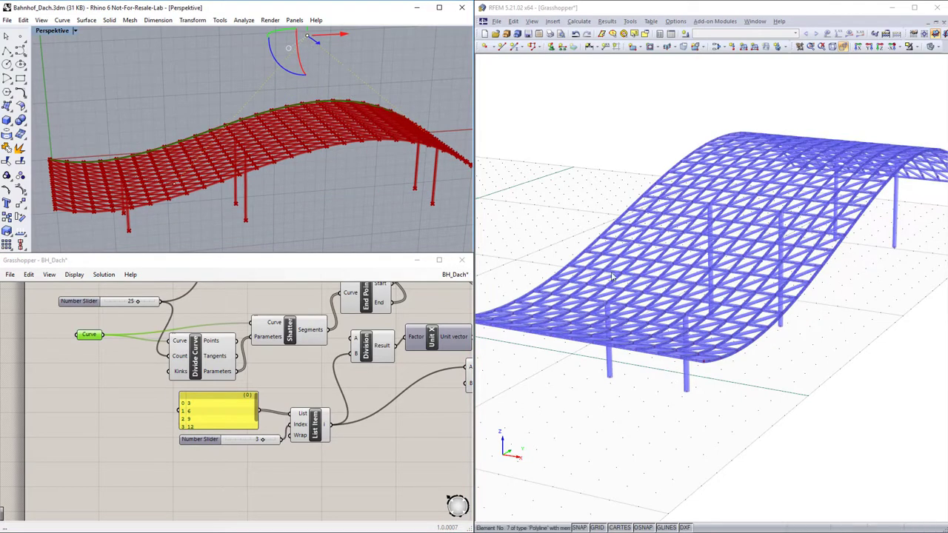
middle_click_drag(789, 335, 895, 427, "ctrl")
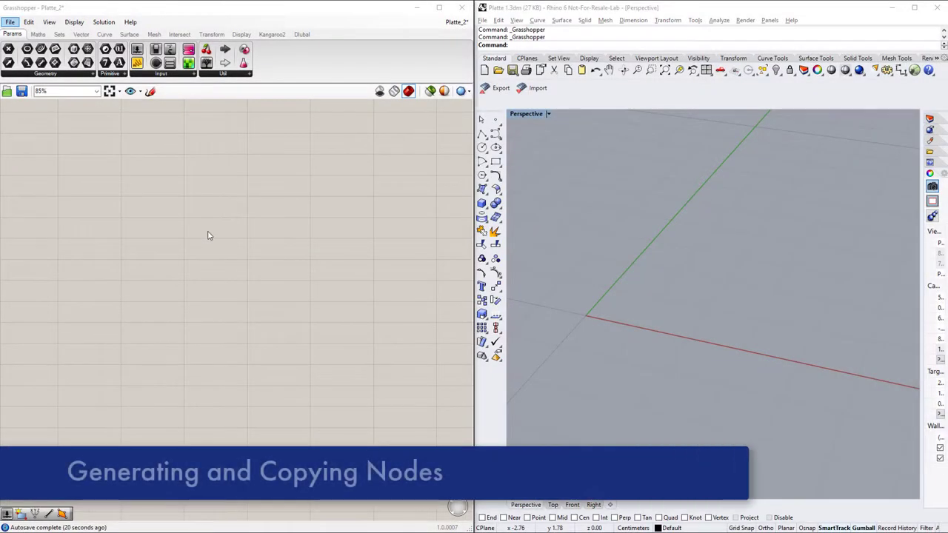
Place a Construct Point component on the empty Grasshopper canvas and duplicate it into a vertical column of four.
double_click(207, 233)
type("co")
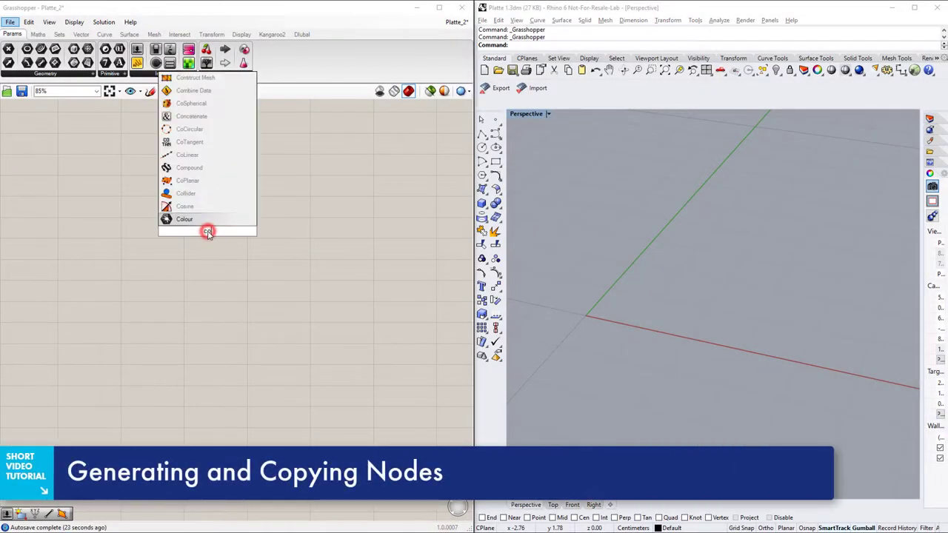
type("nstruct point")
key("Return")
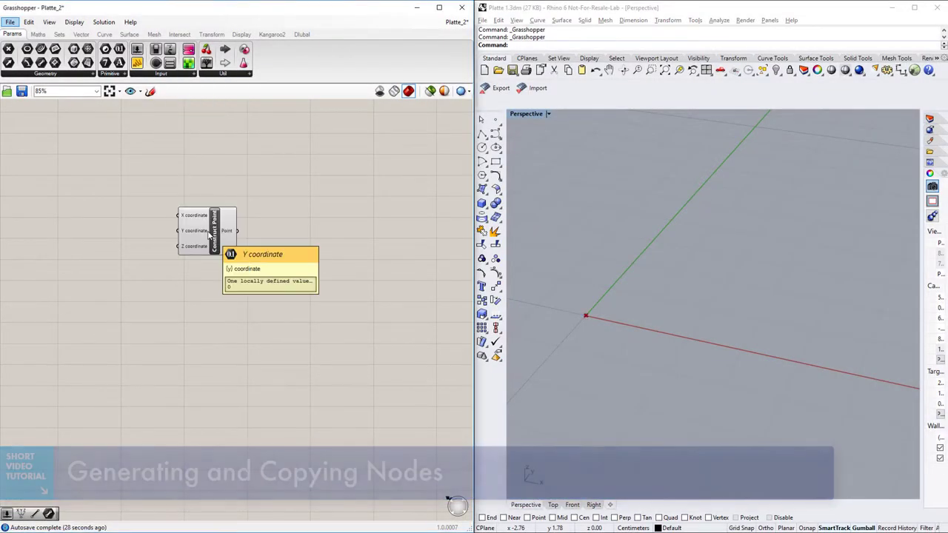
left_click_drag(204, 247, 190, 422, "alt")
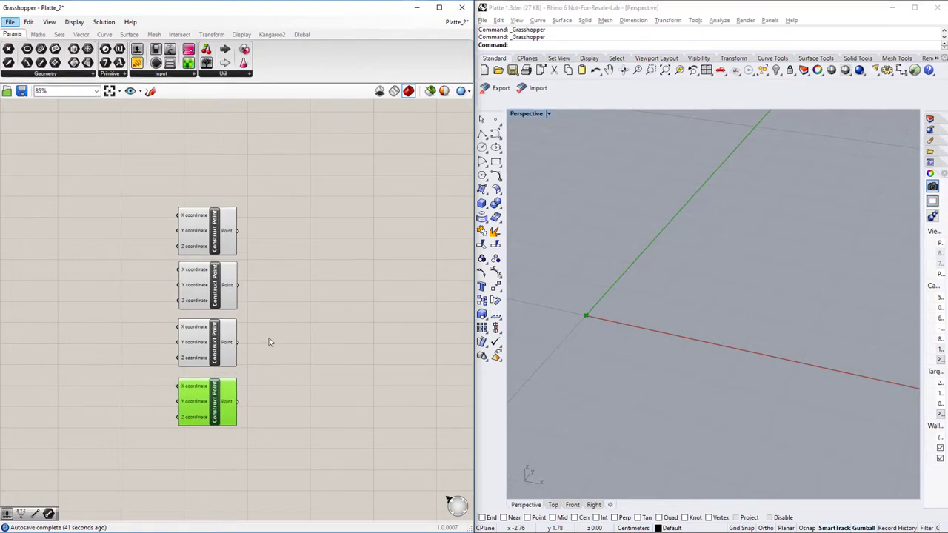
left_click(269, 341)
Add integer number sliders ranging from 0 to 10 for the variable X and Y coordinates.
double_click(84, 284)
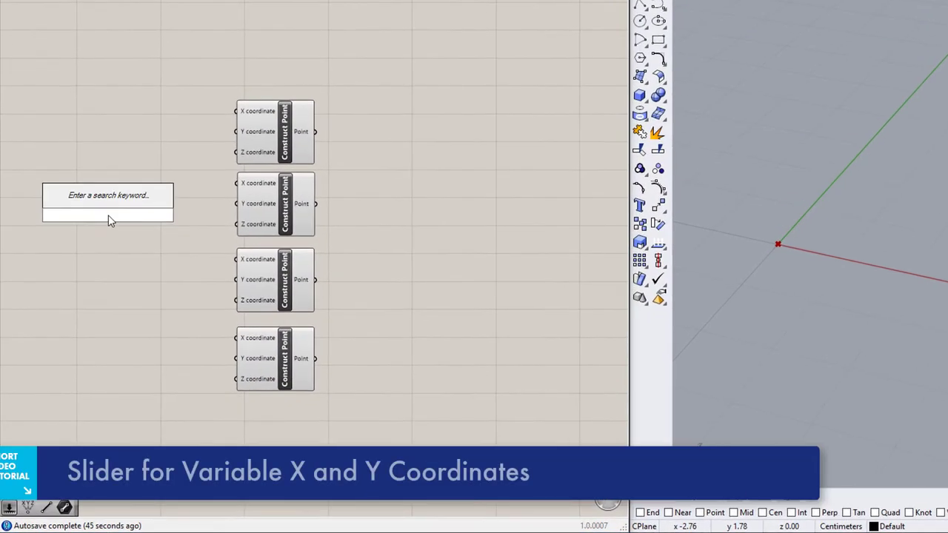
type("0<")
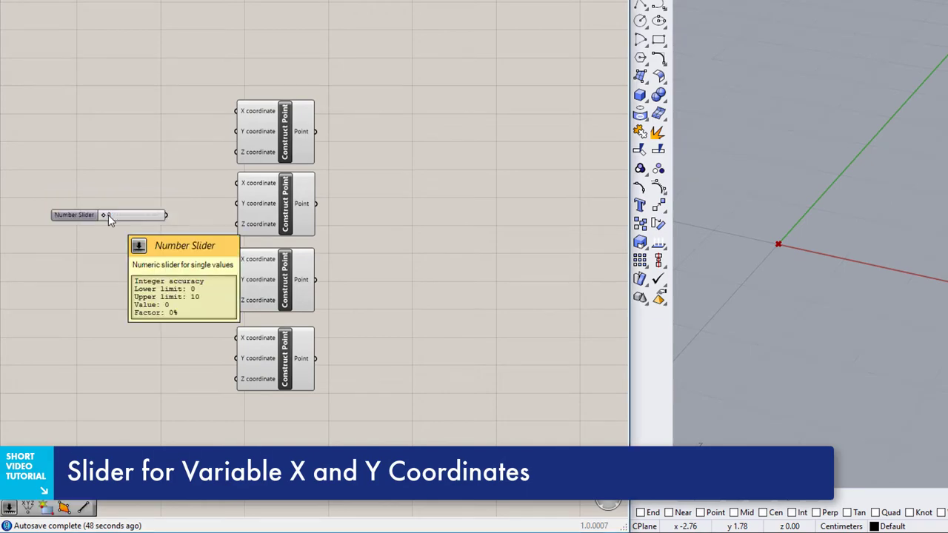
key("Return")
Wire one slider, set to 4, to X of points two and four, and the other, set to 5, to Y of points three and four.
left_click_drag(115, 219, 194, 249)
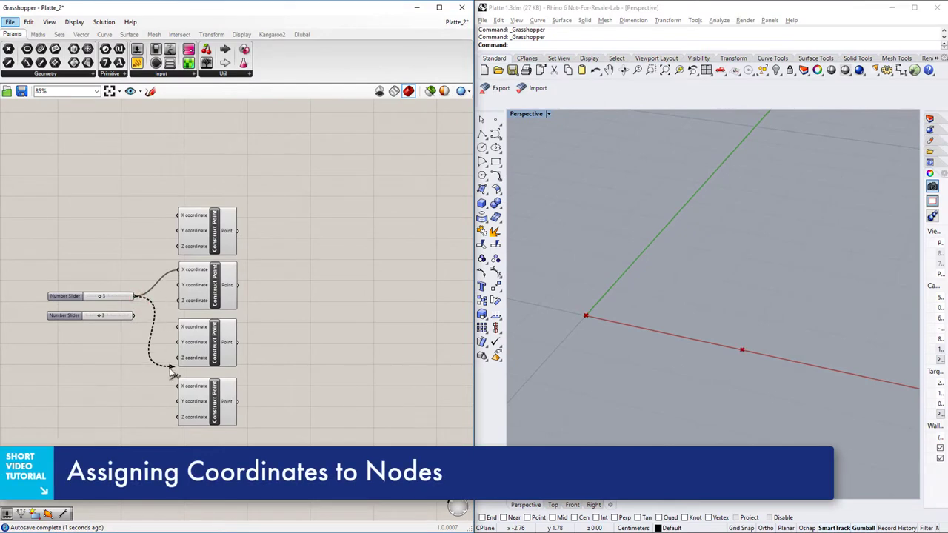
left_click_drag(134, 316, 179, 342)
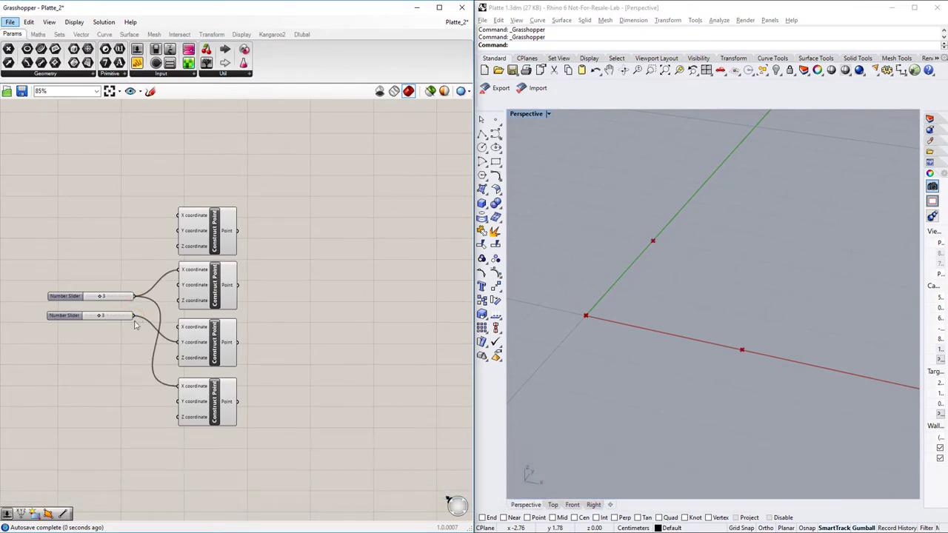
left_click_drag(164, 380, 178, 386)
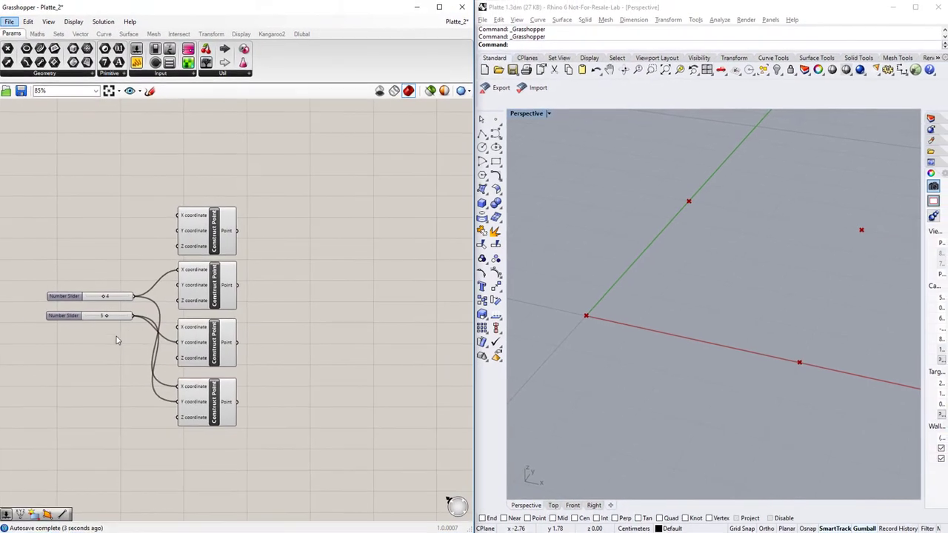
Add a two-point Line component beside the points and duplicate it into a column of four.
double_click(354, 198)
type("Line")
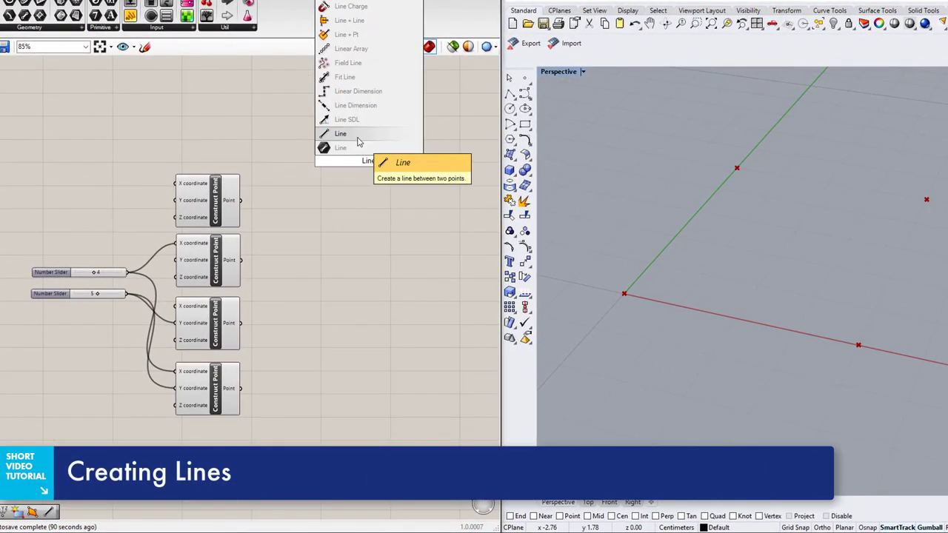
left_click(357, 141)
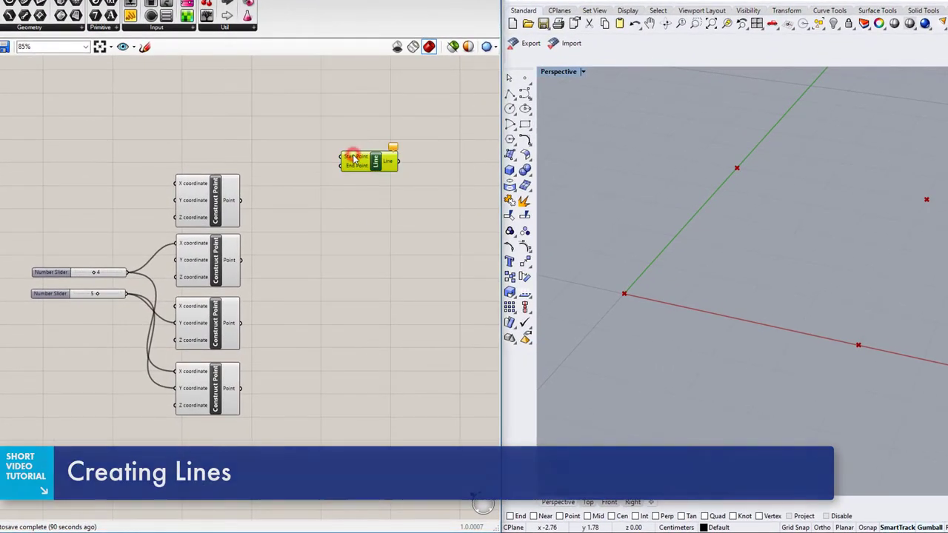
left_click_drag(363, 161, 365, 238, "alt")
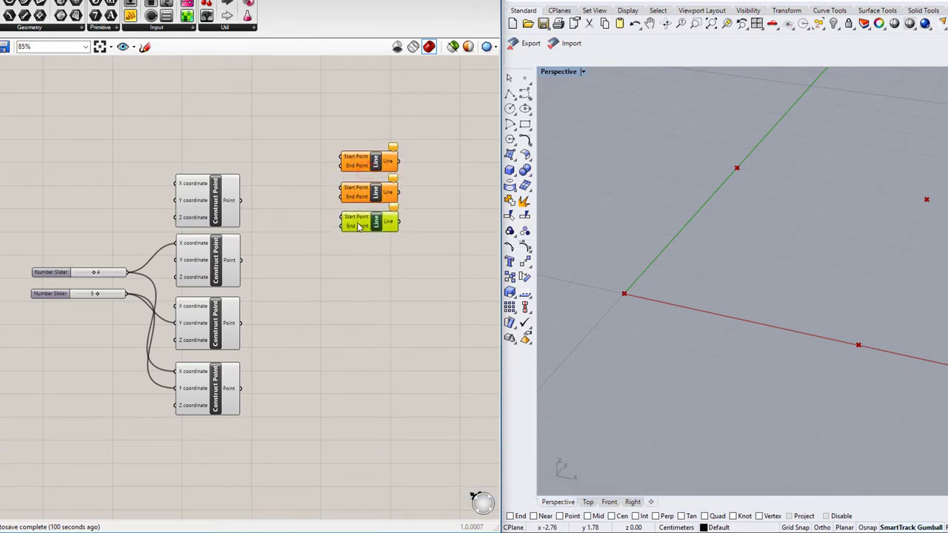
left_click_drag(363, 162, 356, 254, "alt")
Wire the point outputs as start and end points of the four lines, joining points 1-2, 1-3, 2-4 and 3-4.
left_click_drag(342, 157, 239, 200)
left_click_drag(340, 165, 324, 197)
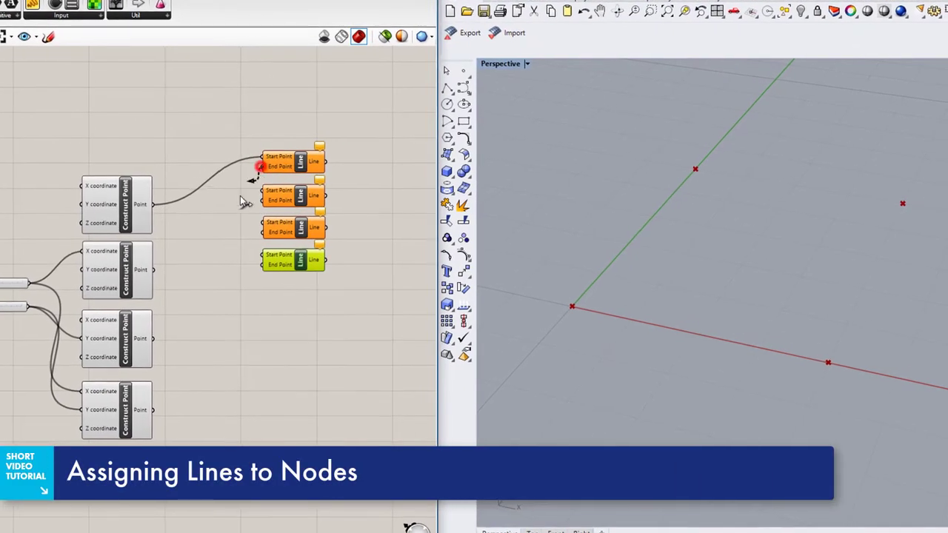
left_click_drag(242, 202, 160, 271)
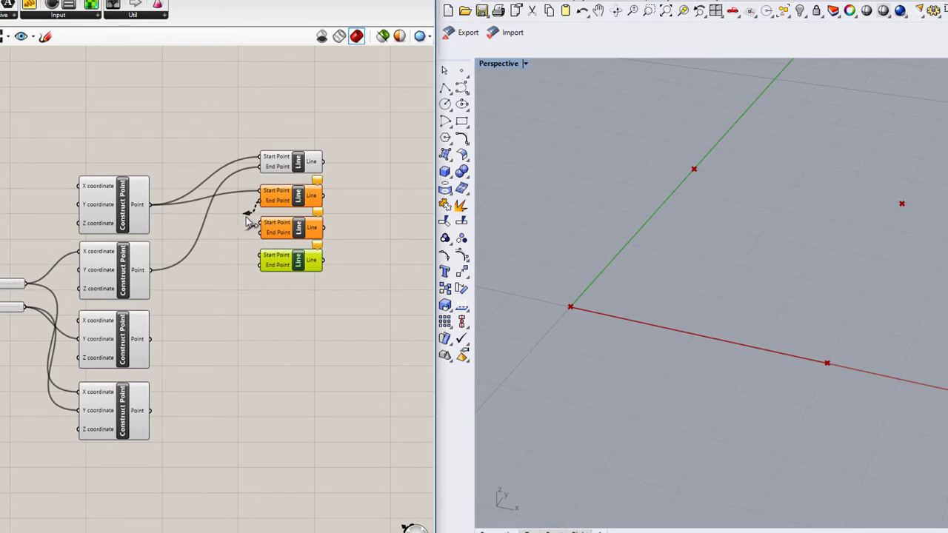
left_click_drag(161, 337, 156, 340)
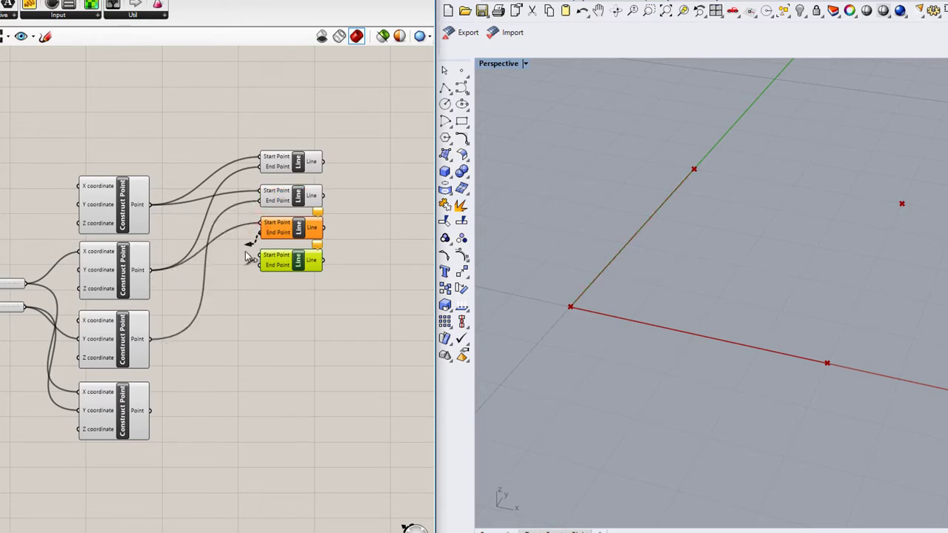
left_click_drag(249, 256, 154, 415)
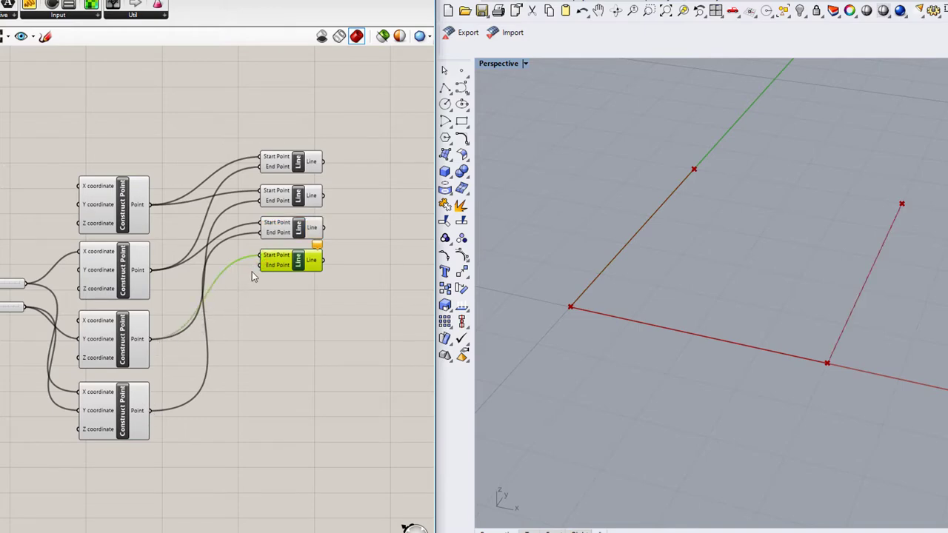
left_click_drag(261, 265, 154, 412)
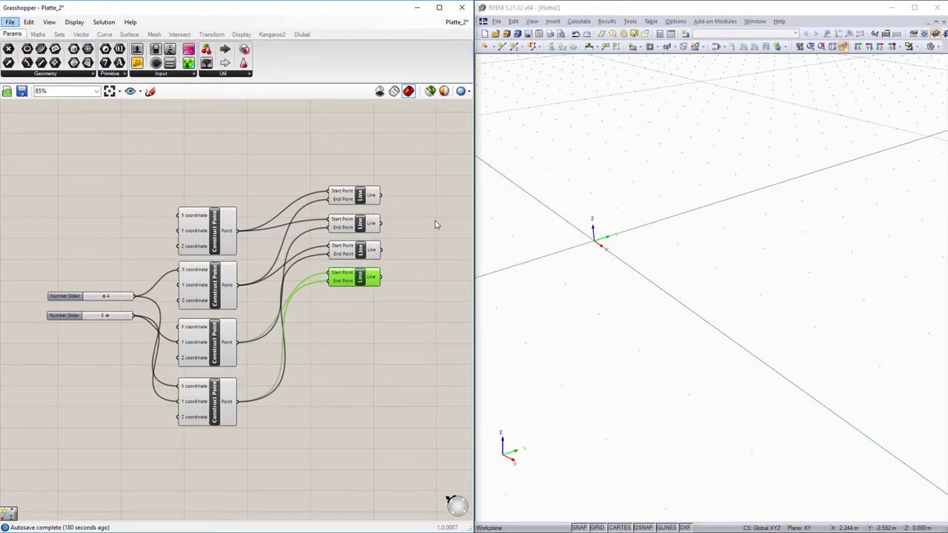
Place an RFEM 5 Member Component beside the lines and connect all four line outputs to its Geometry input.
right_click_drag(436, 225, 250, 236)
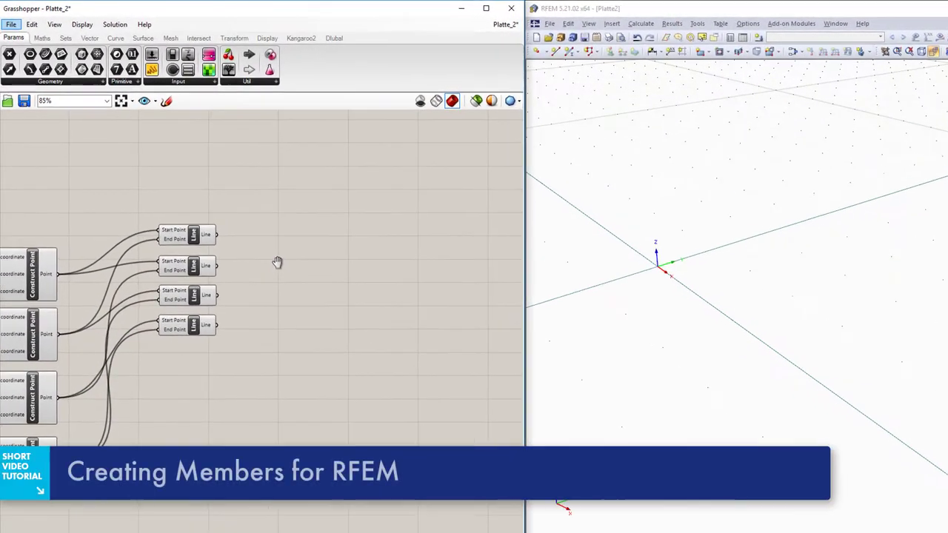
left_click(335, 39)
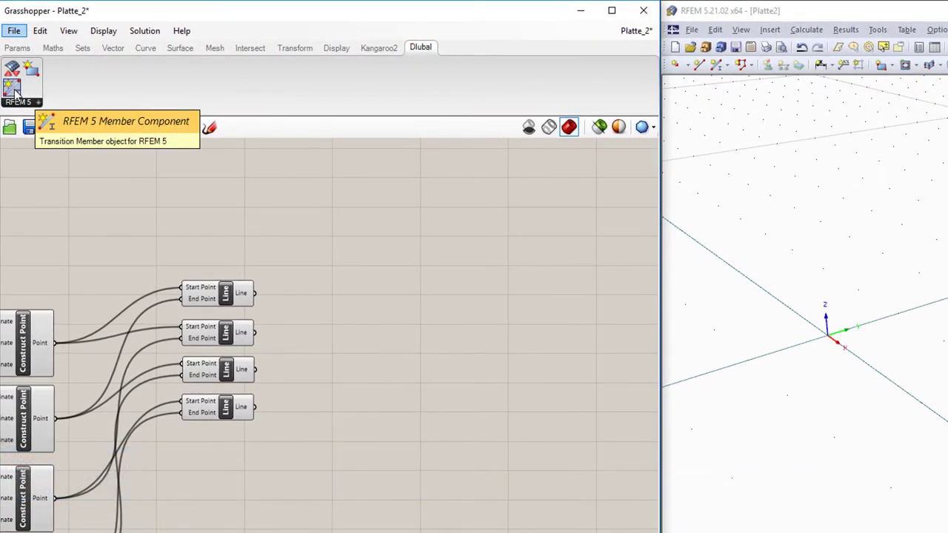
left_click(14, 92)
left_click_drag(83, 124, 523, 325)
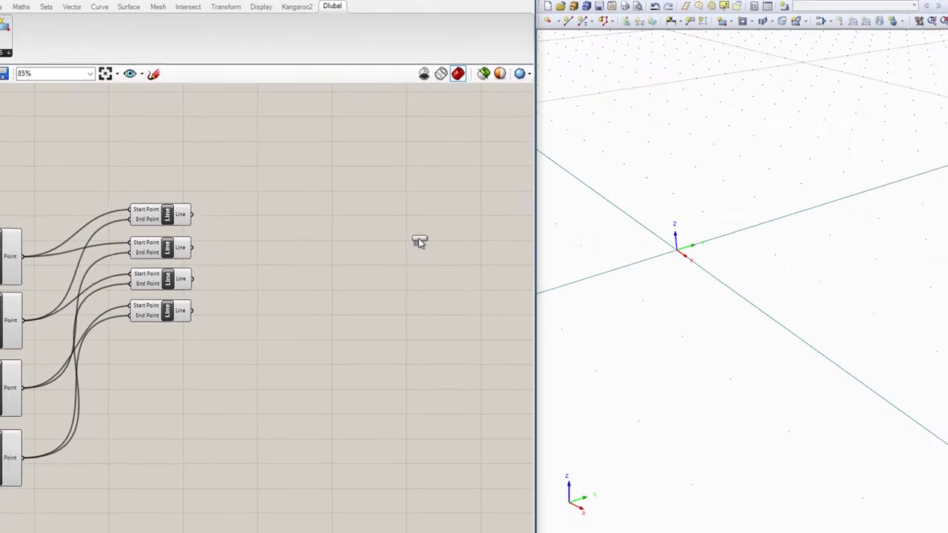
left_click_drag(419, 238, 434, 263)
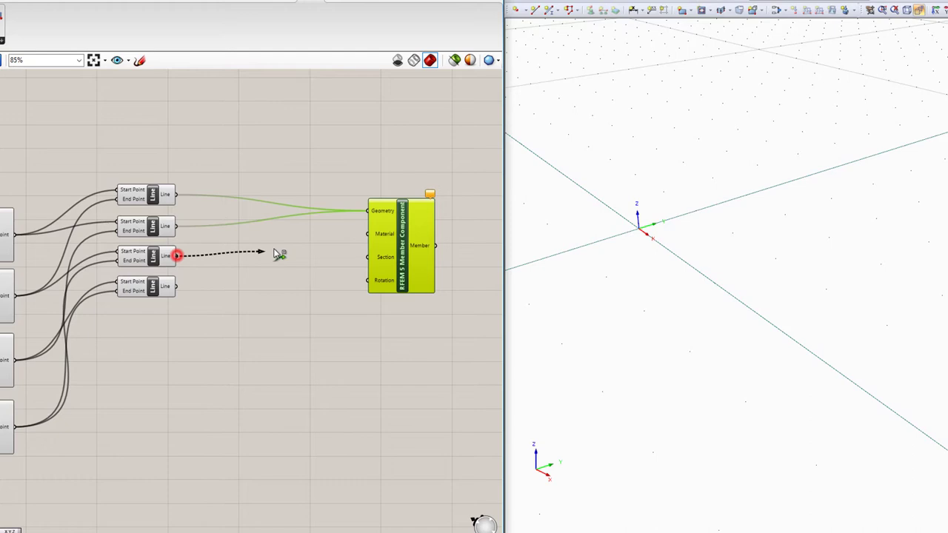
left_click_drag(339, 239, 366, 214)
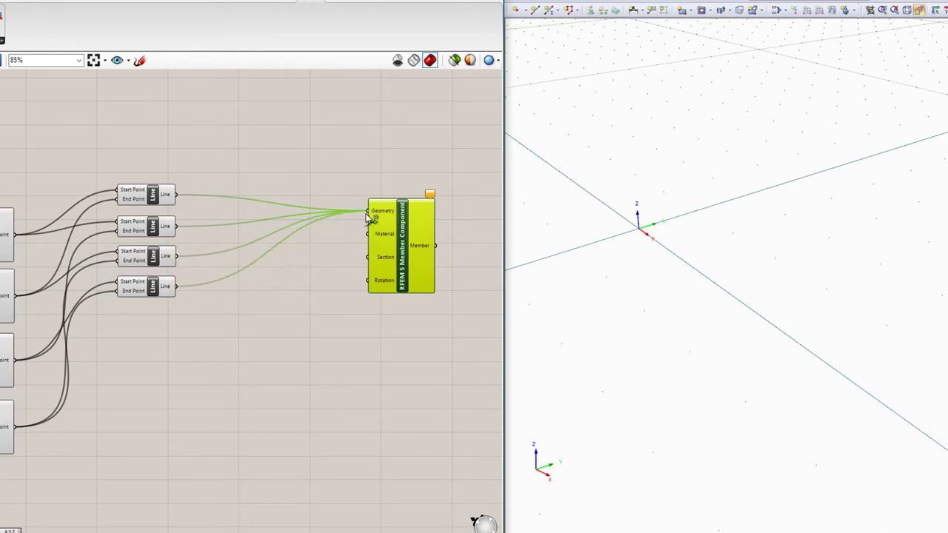
Add a Panel below the lines containing the material text "Steel S355".
double_click(248, 312)
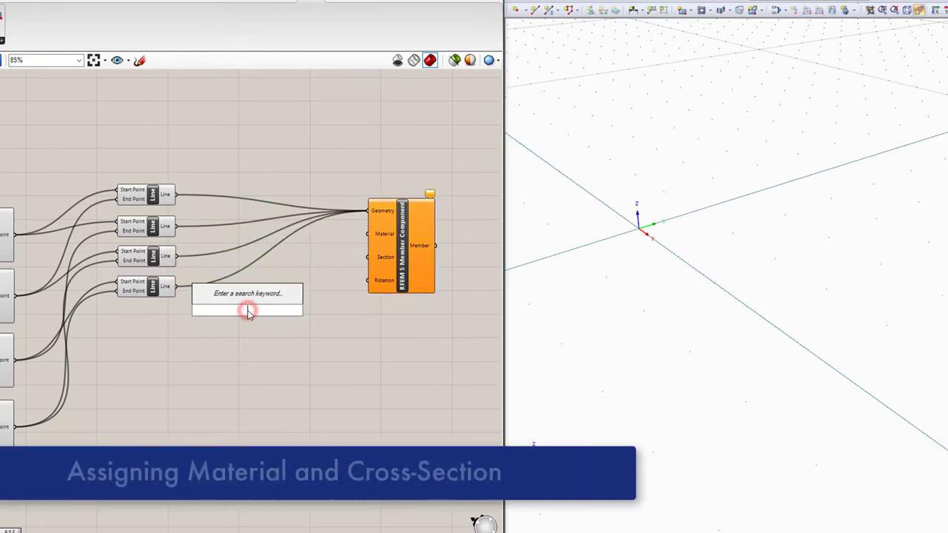
type("Panel")
key("Return")
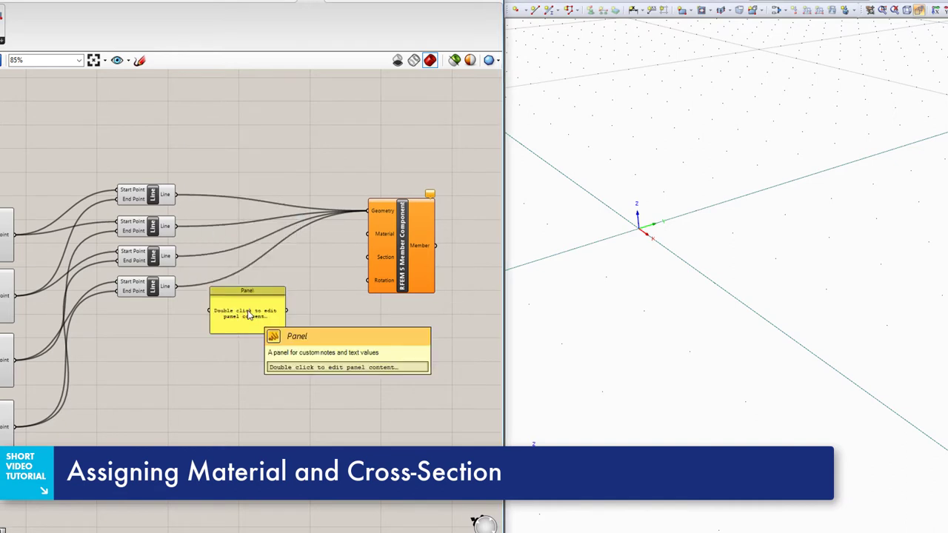
double_click(248, 311)
type("Steel S355")
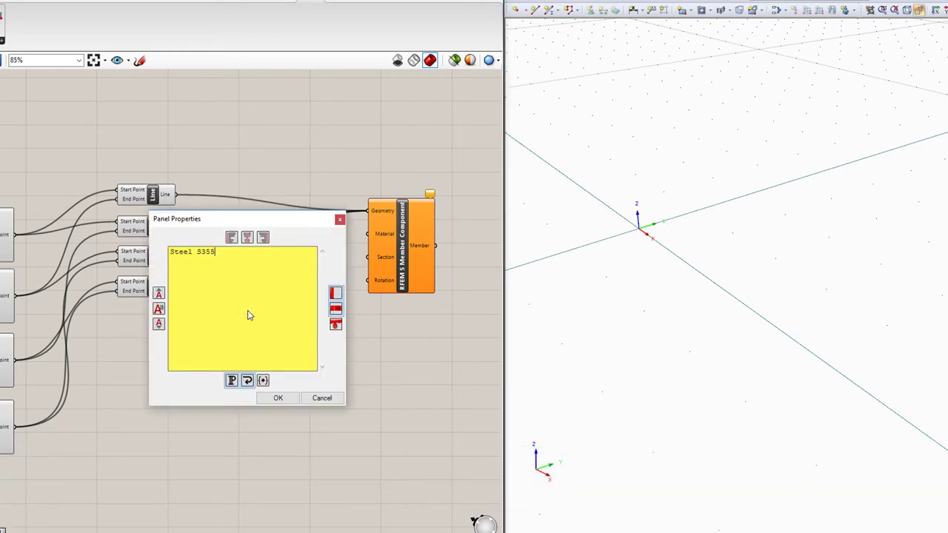
left_click(278, 398)
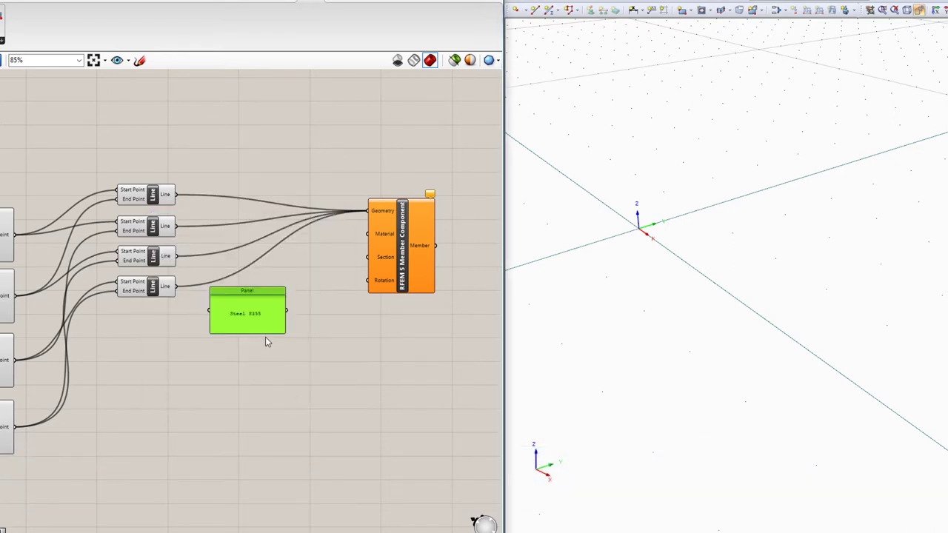
Duplicate the material panel with the text "IPE 300" and connect the two panels to the member's Material and Section inputs.
mouse_move(264, 334)
left_mouse_down()
mouse_move(265, 296)
mouse_move(295, 317)
left_mouse_up()
double_click(284, 337)
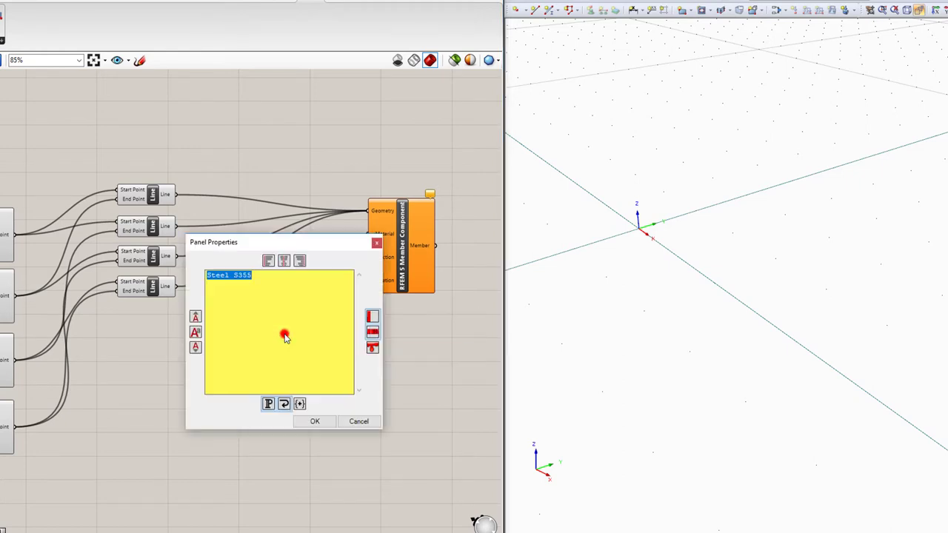
left_click(317, 422)
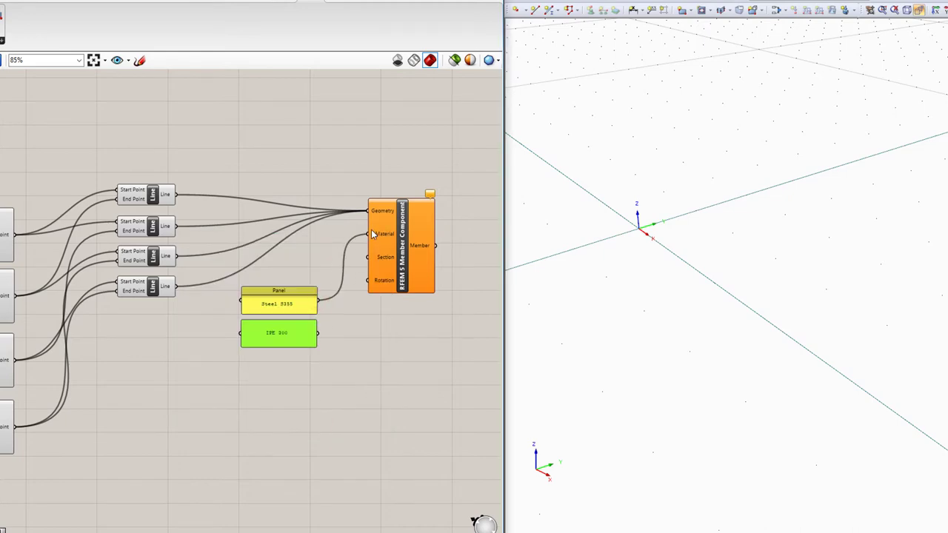
left_click_drag(368, 268, 368, 259)
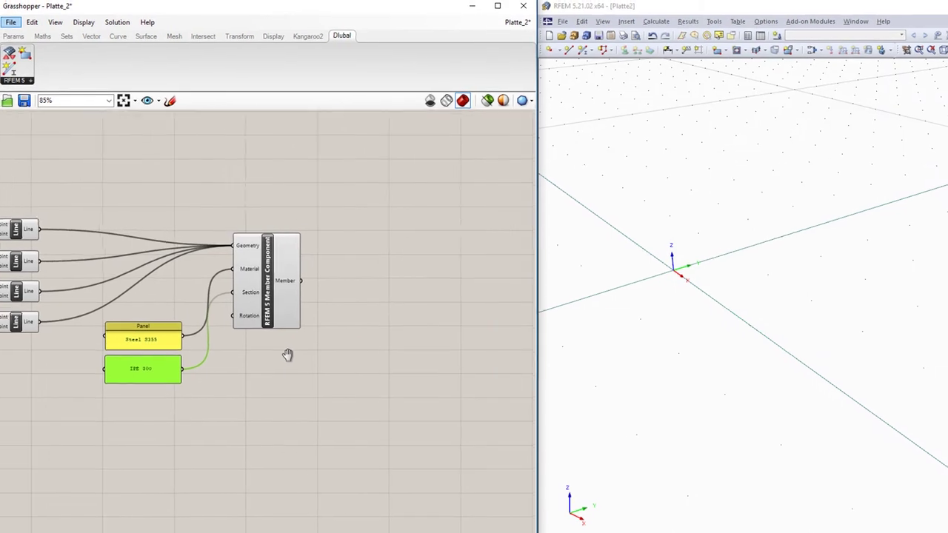
Place the RFEM 5 COM Component and connect the Member output to its input to export the members to RFEM.
right_click_drag(288, 354, 271, 355)
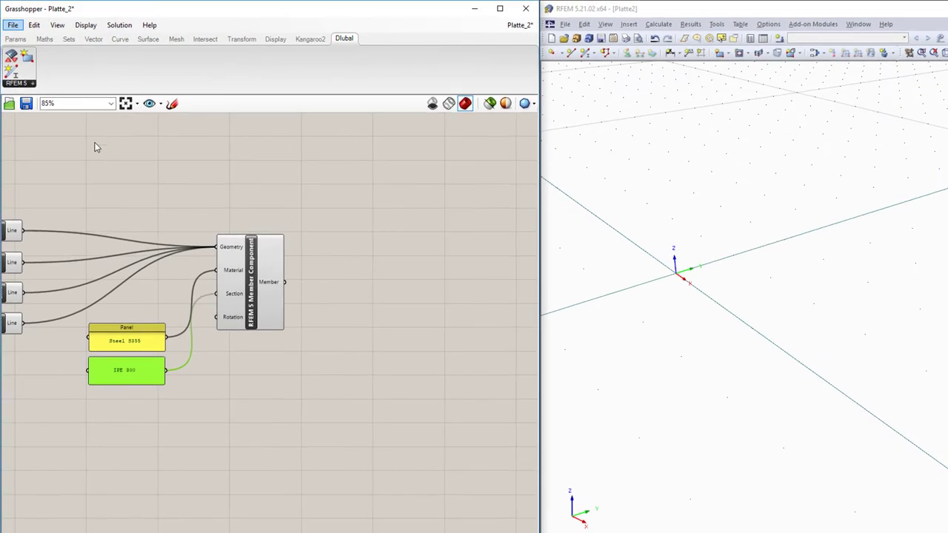
left_click_drag(13, 61, 439, 424)
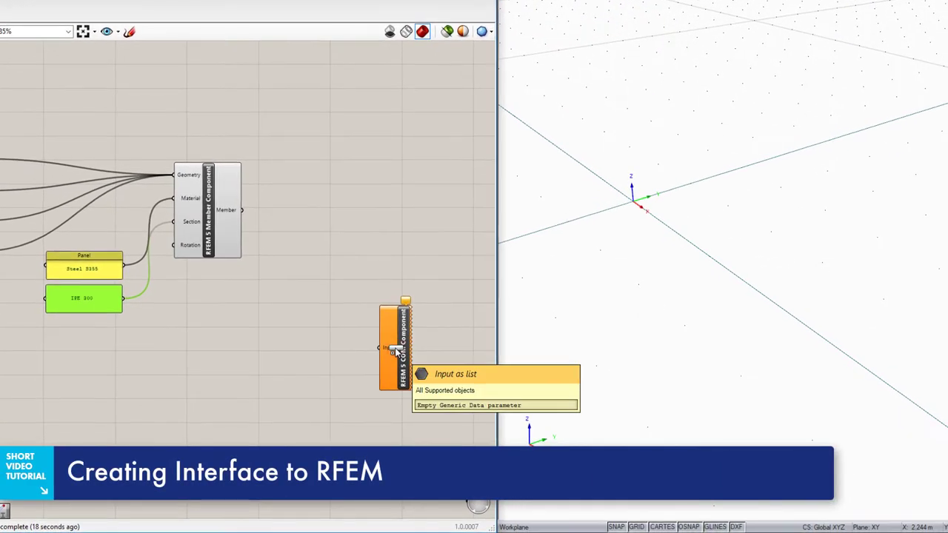
left_click_drag(242, 212, 377, 348)
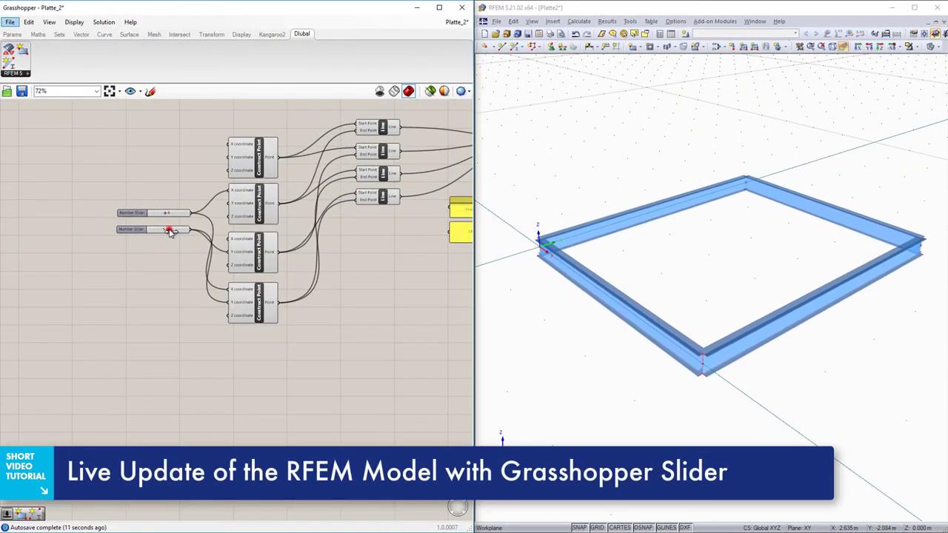
Adjust the coordinate number sliders to enlarge the rectangular member frame in the RFEM model.
mouse_move(169, 228)
left_mouse_down()
mouse_move(180, 232)
mouse_move(156, 214)
mouse_move(169, 218)
left_mouse_up()
right_click_drag(395, 351, 143, 385)
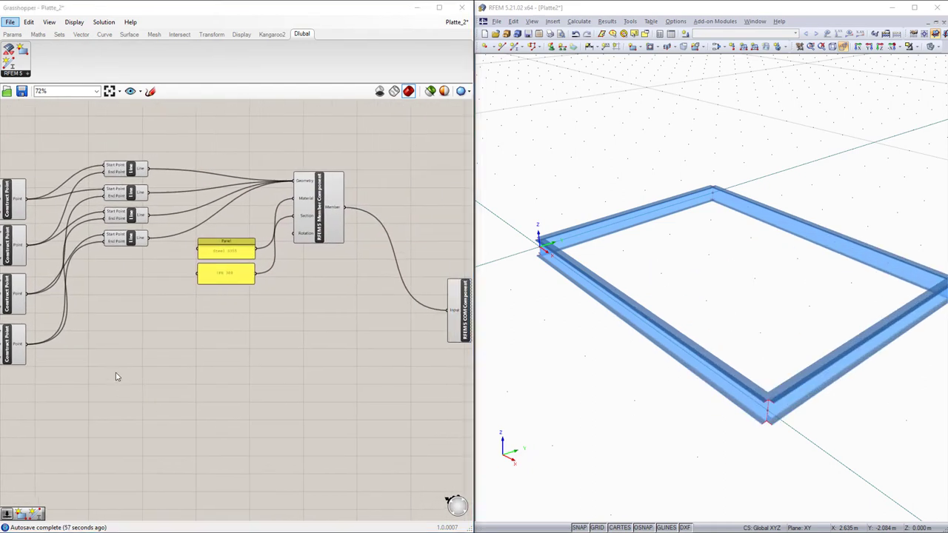
Place a 4Point Surface component below the lines and connect the first, second, fourth and third Construct Points to Corners A, B, C and D.
left_click(129, 34)
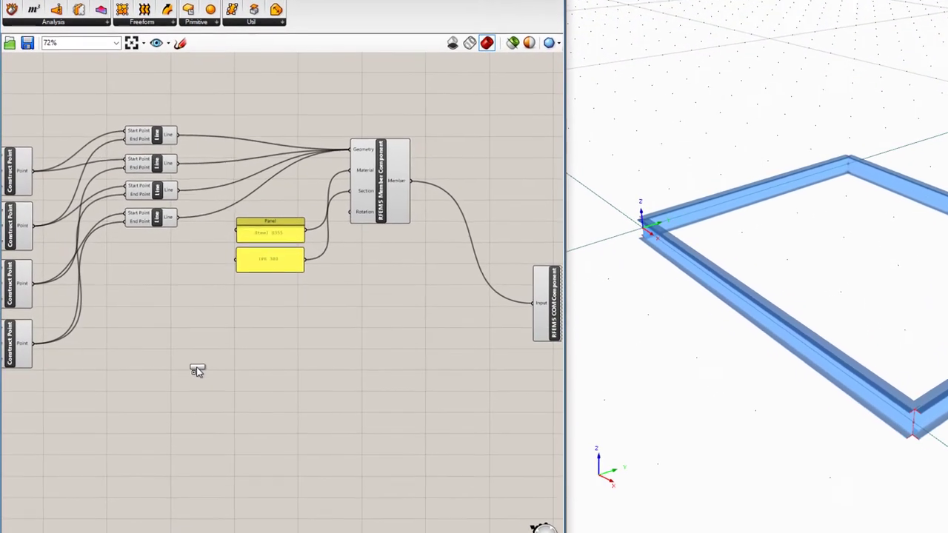
left_click_drag(196, 370, 197, 368)
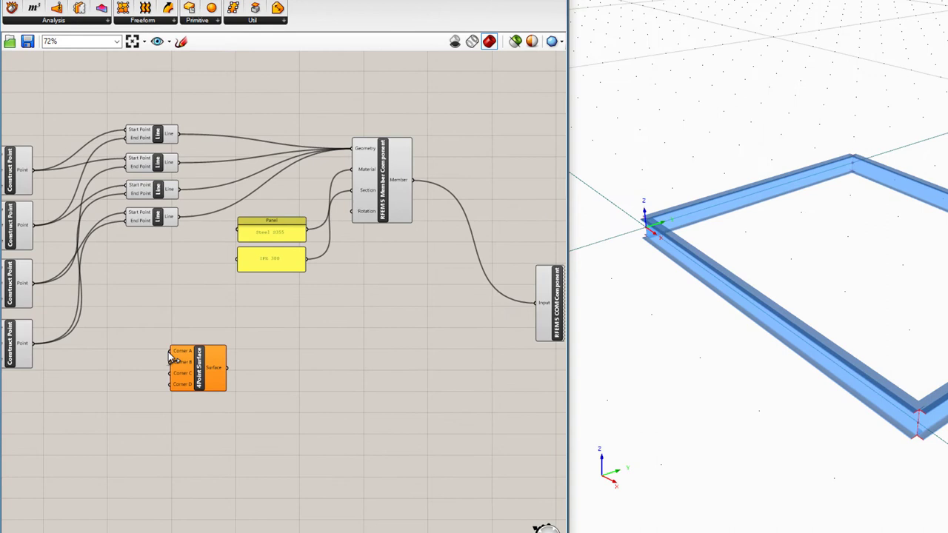
left_click_drag(156, 324, 43, 186)
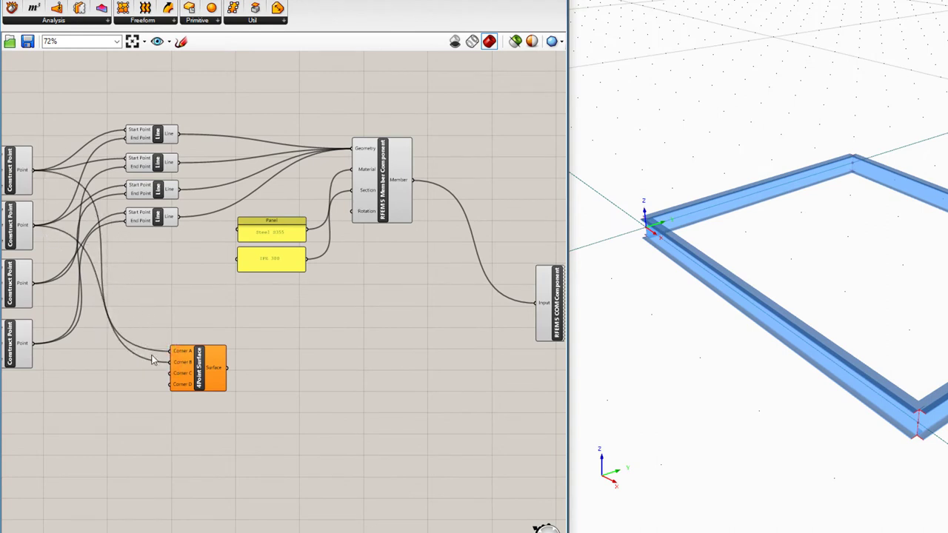
left_click_drag(39, 351, 37, 345)
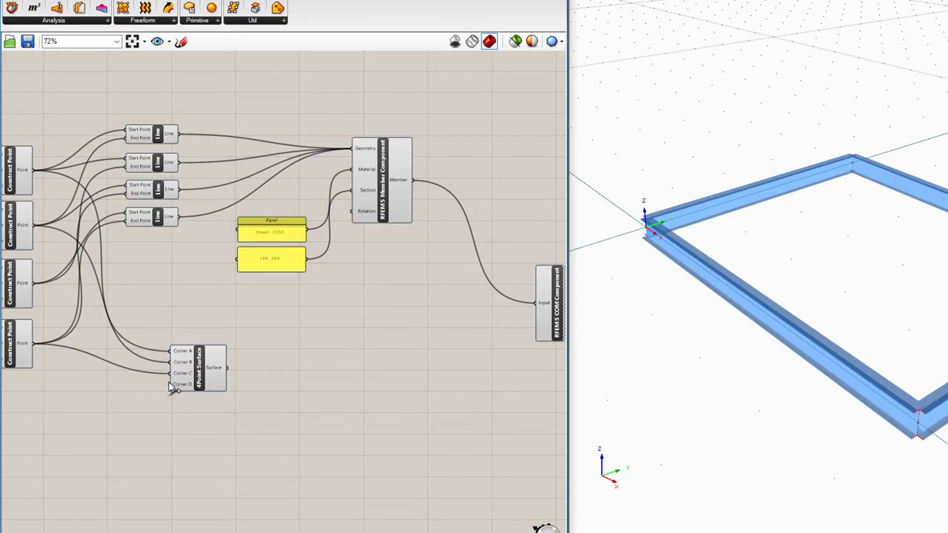
left_click_drag(42, 296, 34, 284)
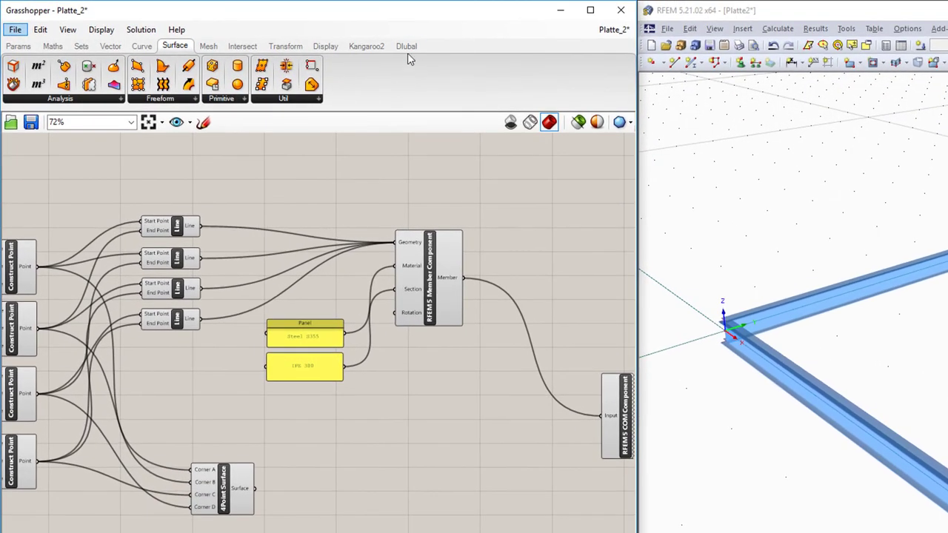
Place the RFEM 5 Surface Component, feed the 4Point Surface into its Geometry input, and connect its Surface output to the RFEM 5 COM Component.
left_click(407, 48)
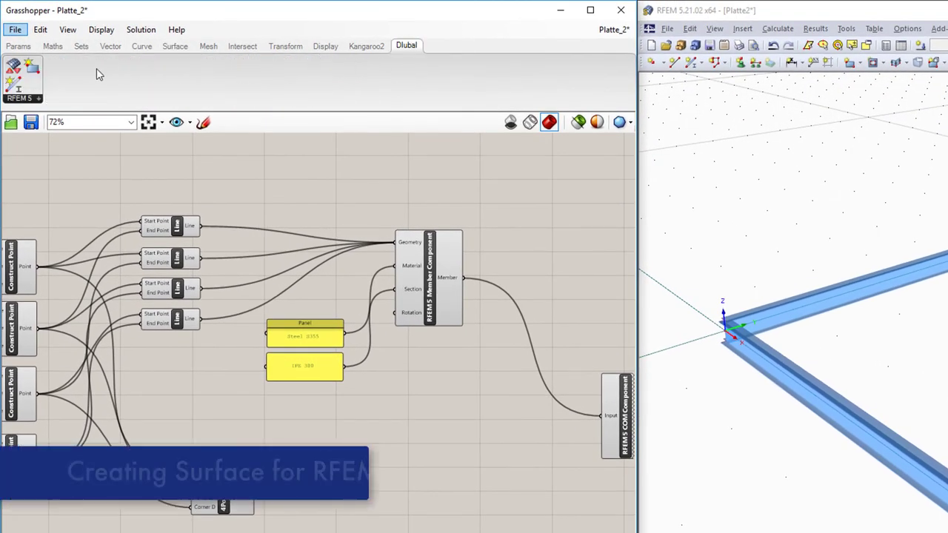
left_click_drag(16, 53, 463, 244)
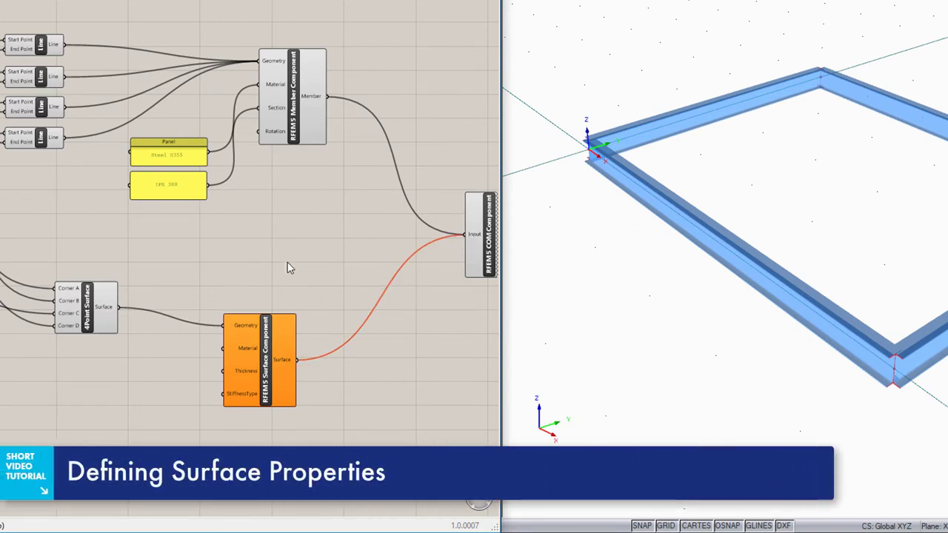
Duplicate the two member property panels beside the surface component and set their texts to "Concrete C25/30" and "Standard".
left_click_drag(210, 225, 126, 131)
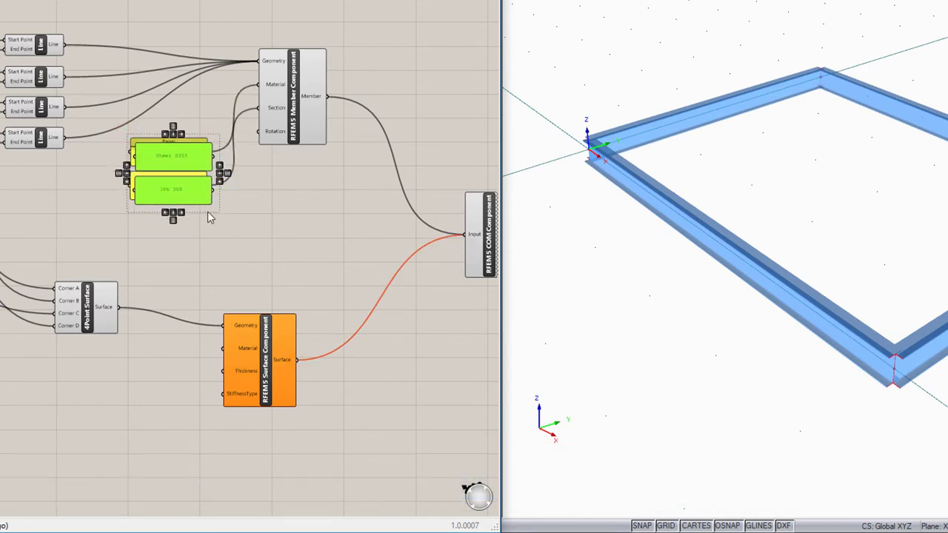
left_click_drag(200, 199, 178, 423)
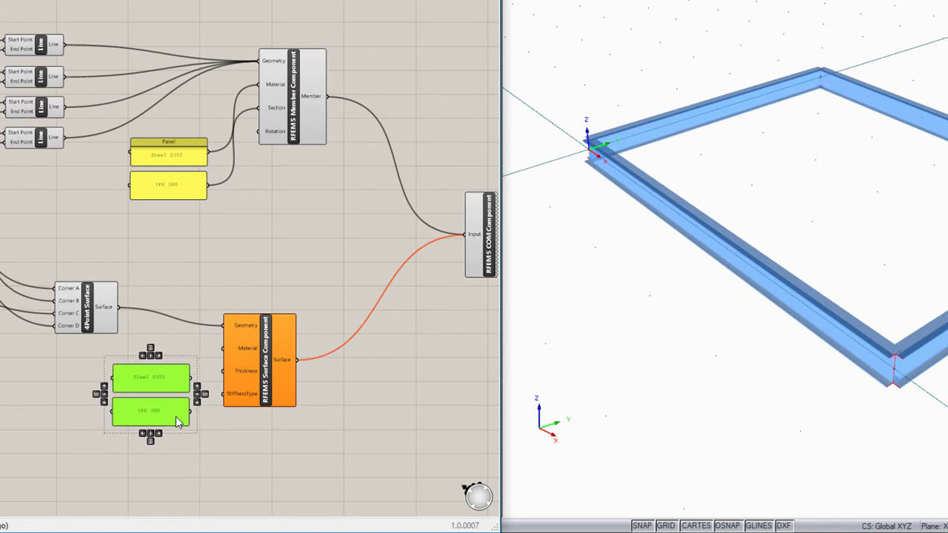
left_click(177, 345)
double_click(160, 377)
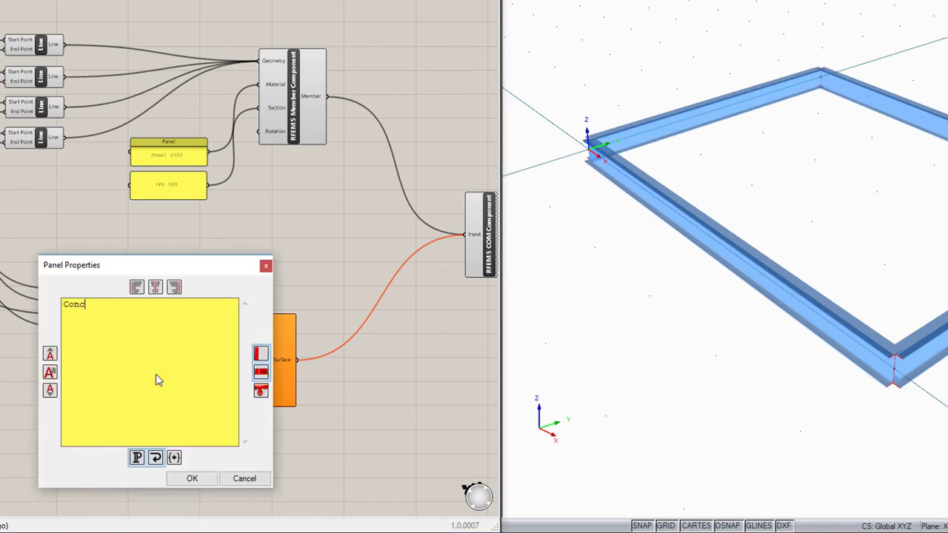
left_click(191, 479)
double_click(154, 419)
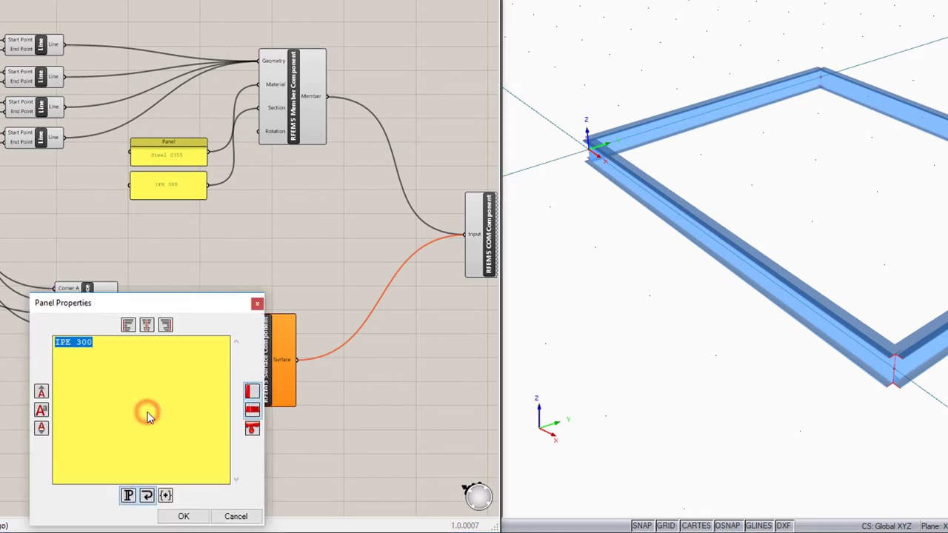
left_click(184, 514)
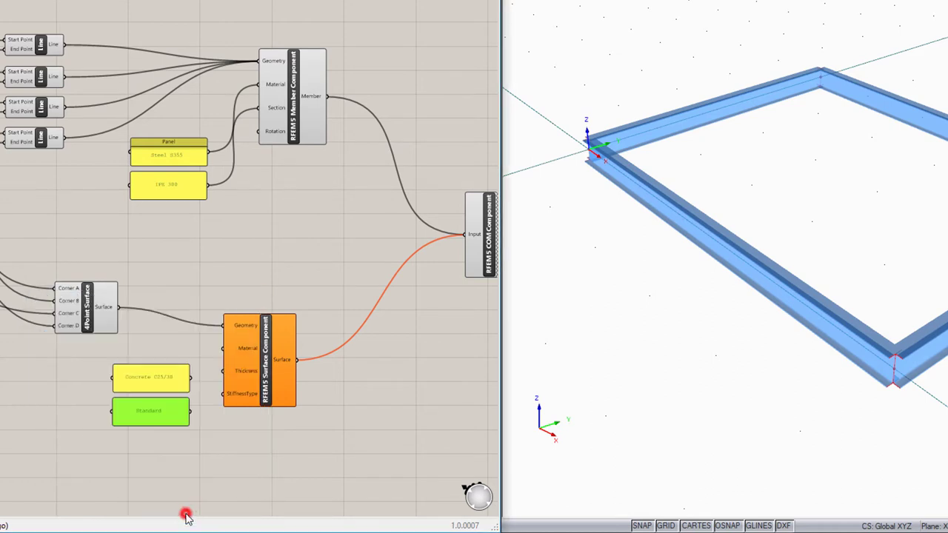
Add a number slider ranging from 0 to 1 between the concrete and Standard panels, with two decimal digits and a value of 0.30.
left_click_drag(171, 389, 173, 377)
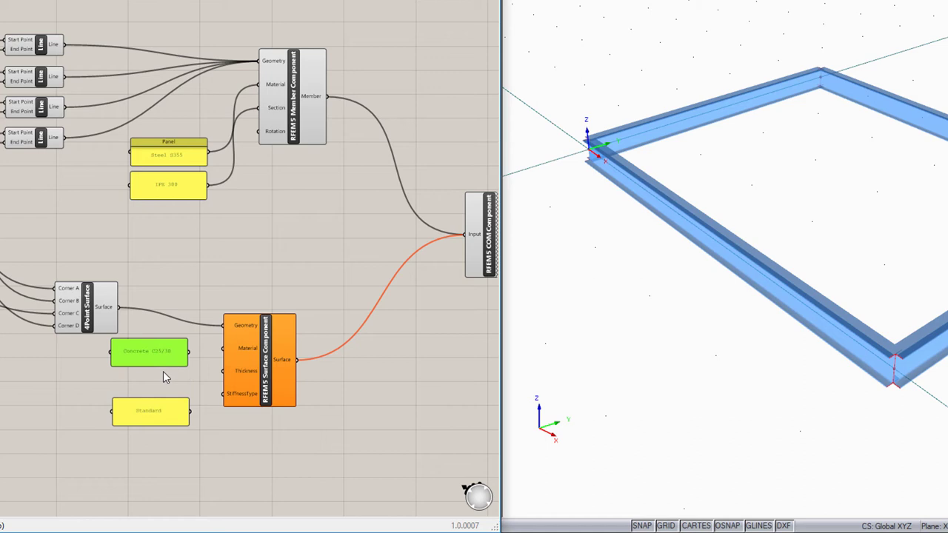
double_click(142, 382)
type("0<0.5")
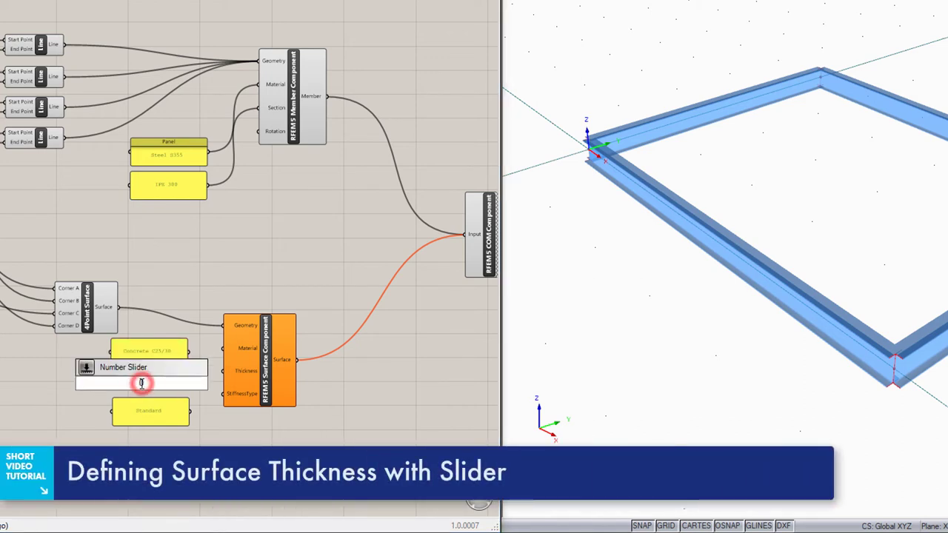
key("Return")
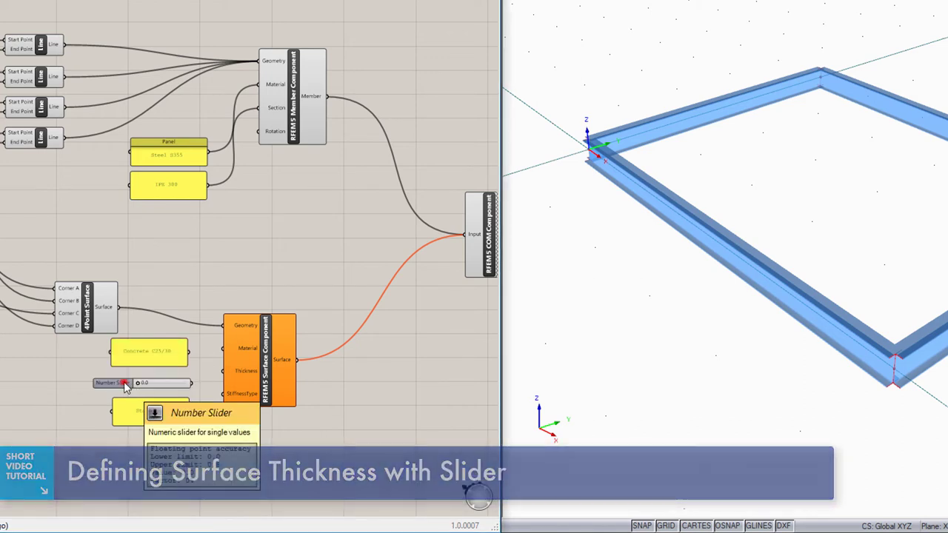
double_click(121, 383)
left_click_drag(124, 370, 138, 369)
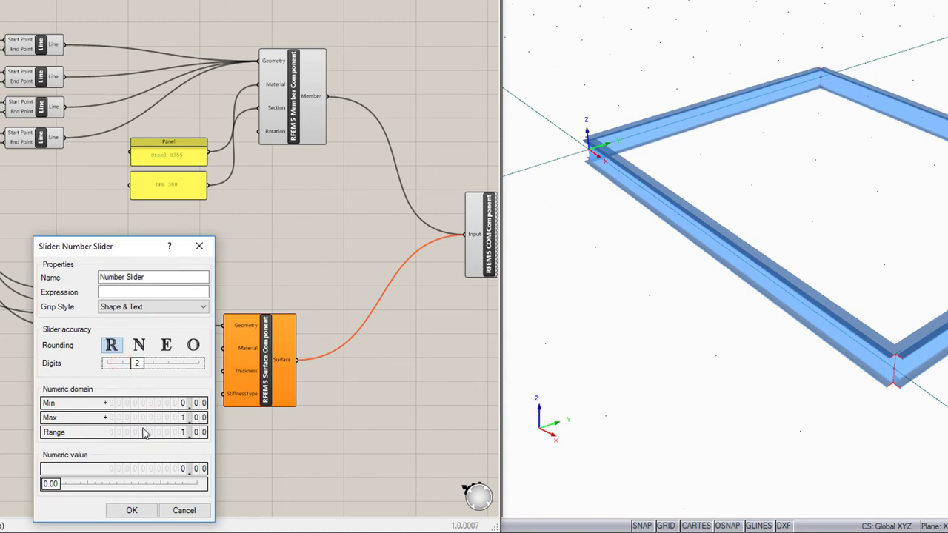
left_click(132, 510)
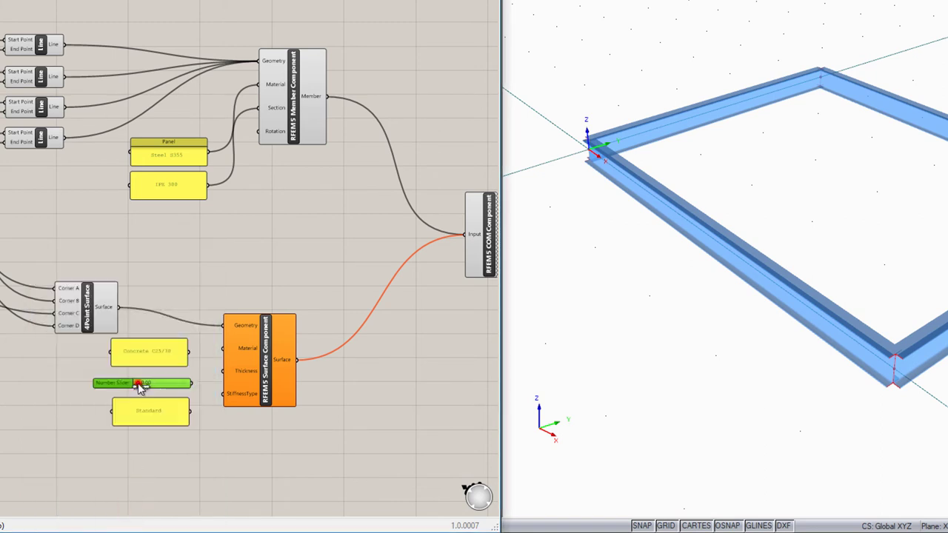
left_click_drag(151, 383, 151, 383)
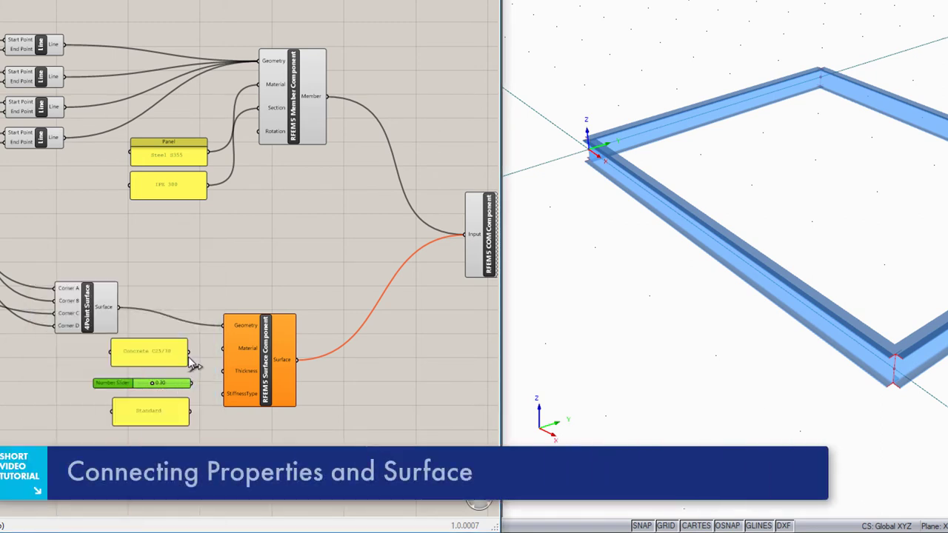
Connect the concrete panel, number slider and Standard panel to the surface component's Material, Thickness and StiffnessType inputs.
left_click_drag(191, 353, 200, 357)
left_click_drag(198, 391, 217, 397)
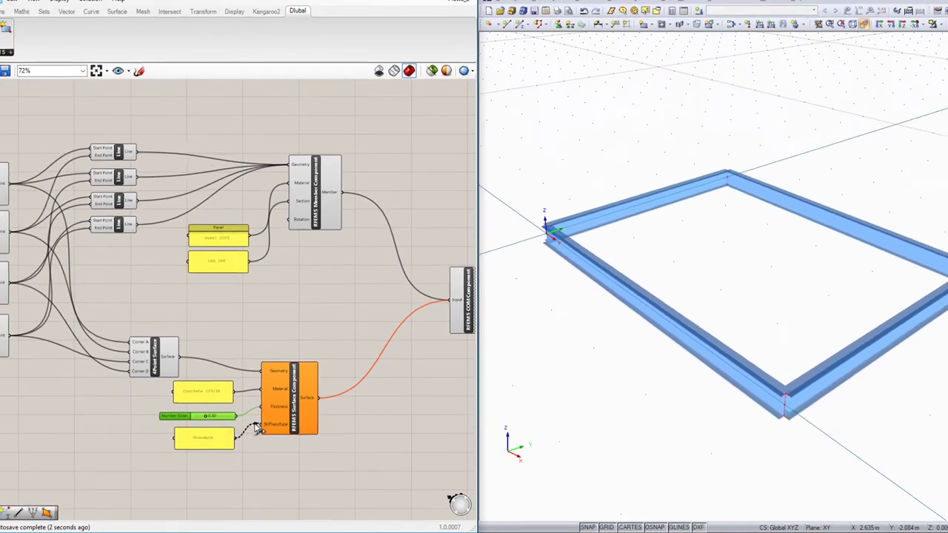
left_click_drag(255, 428, 259, 427)
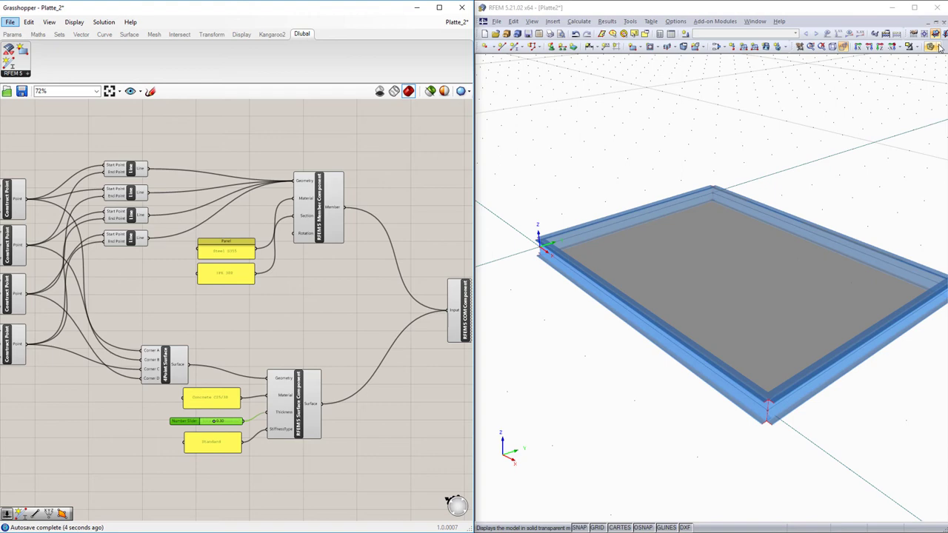
Switch the RFEM model to the solid, non-transparent display and orbit to a flatter view of the slab and beams.
left_click(939, 46)
left_click(907, 66)
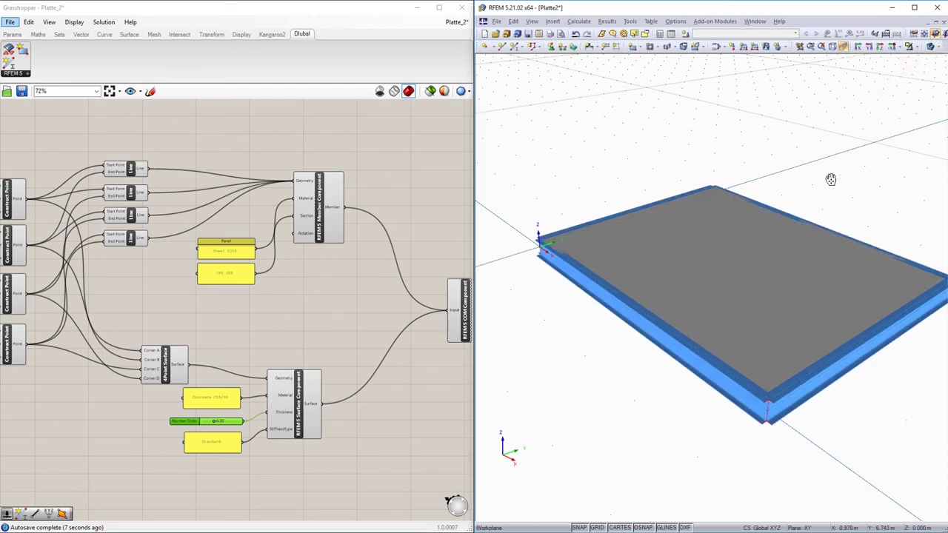
middle_click_drag(831, 179, 699, 136, "ctrl")
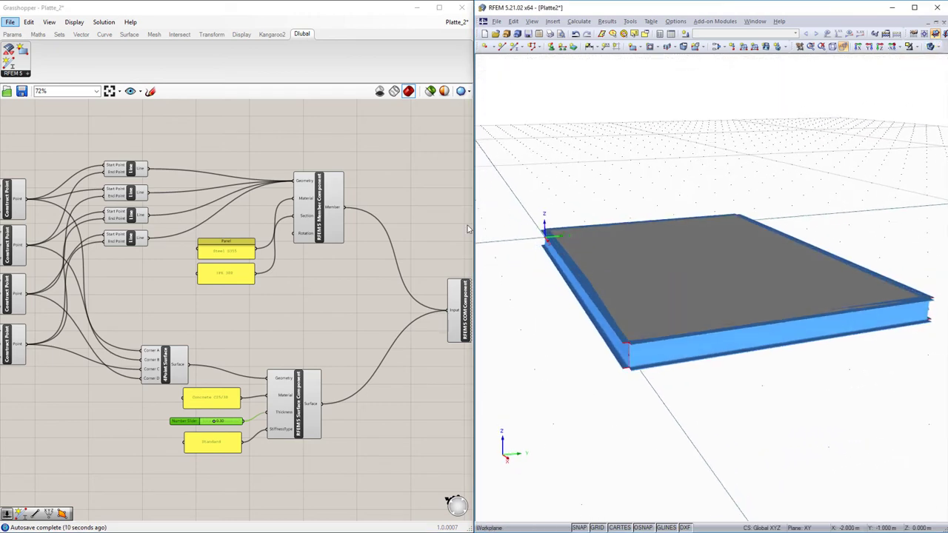
Raise and then reduce the surface thickness with its number slider to update the slab in the RFEM model.
left_click_drag(213, 421, 223, 423)
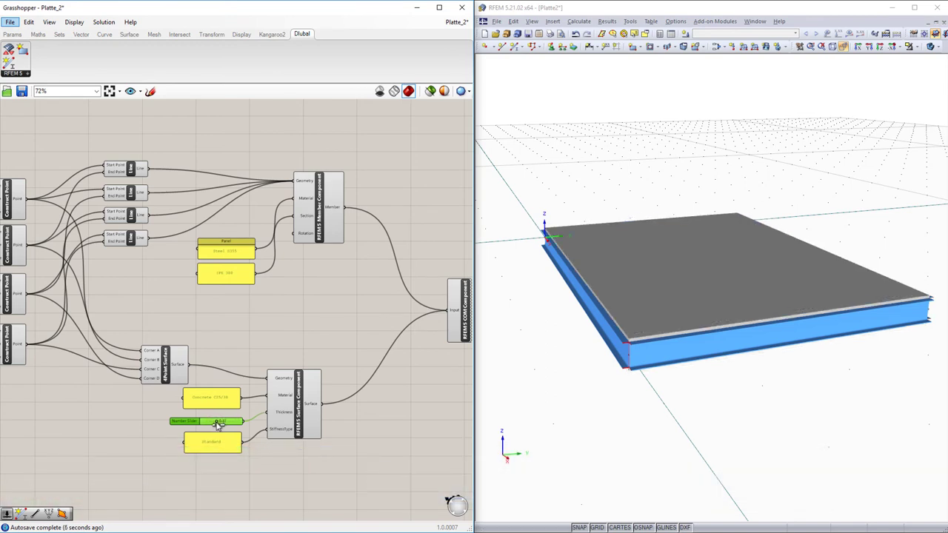
left_click_drag(218, 423, 213, 424)
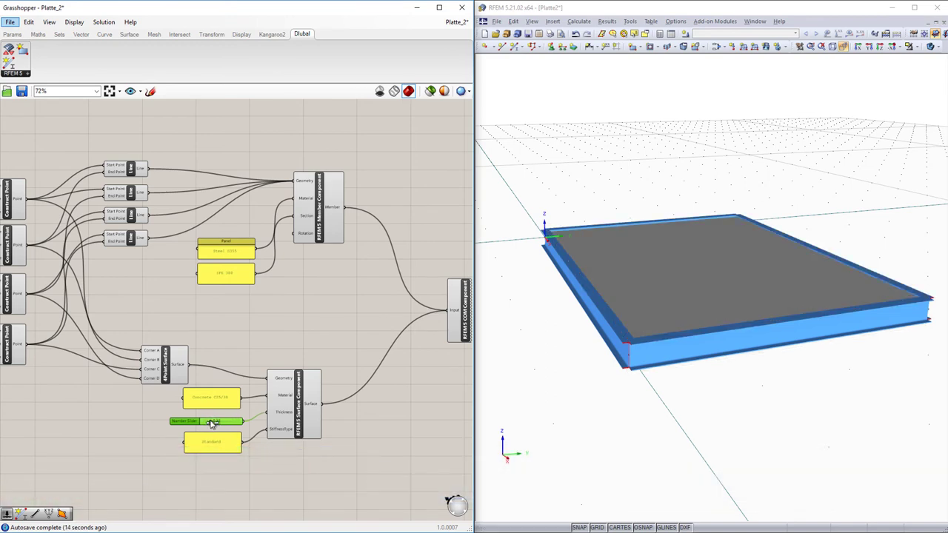
Change the member cross-section panel text to "IPE 200".
scroll(228, 275, "up", 3)
double_click(223, 273)
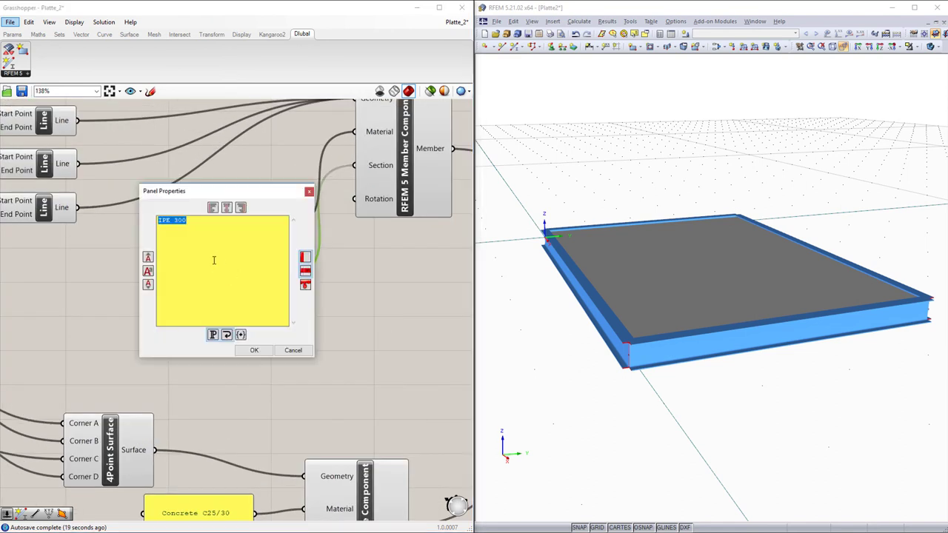
left_click(194, 220)
left_click(254, 351)
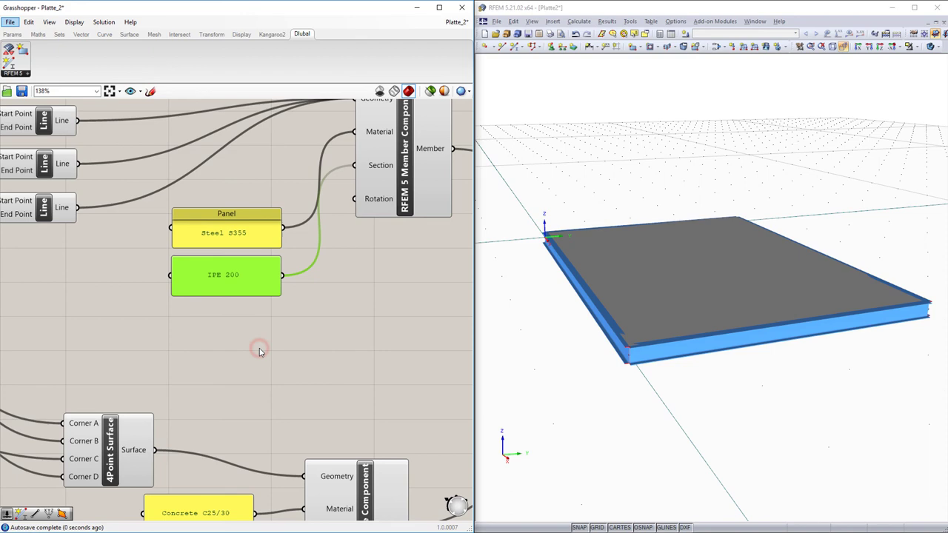
Bring the two coordinate number sliders that feed the Construct Point components into close view.
scroll(259, 352, "down", 4)
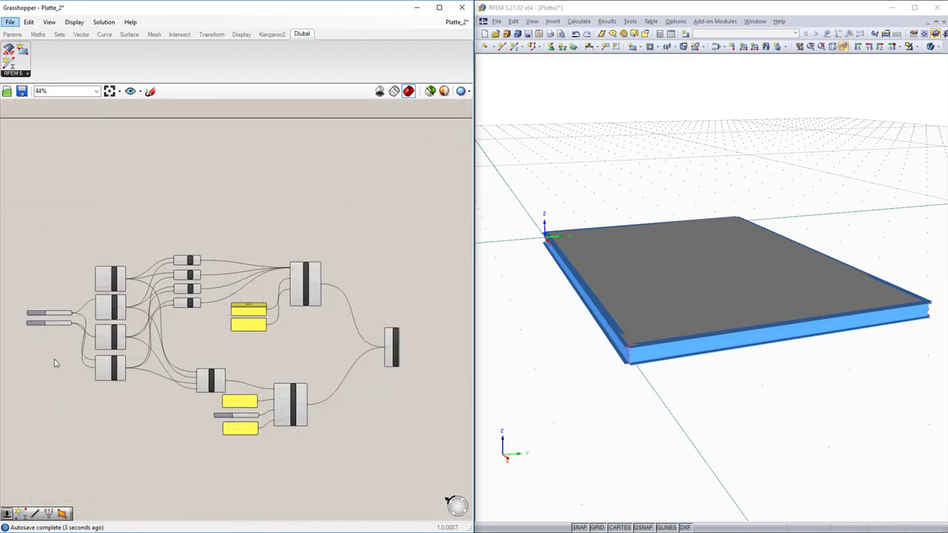
right_click_drag(55, 360, 158, 380)
scroll(148, 340, "up", 3)
scroll(148, 340, "up", 1)
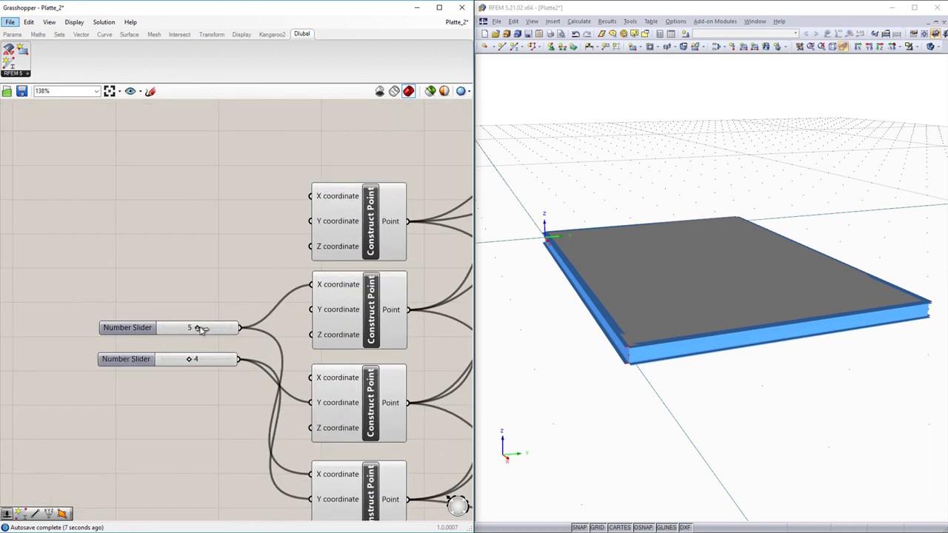